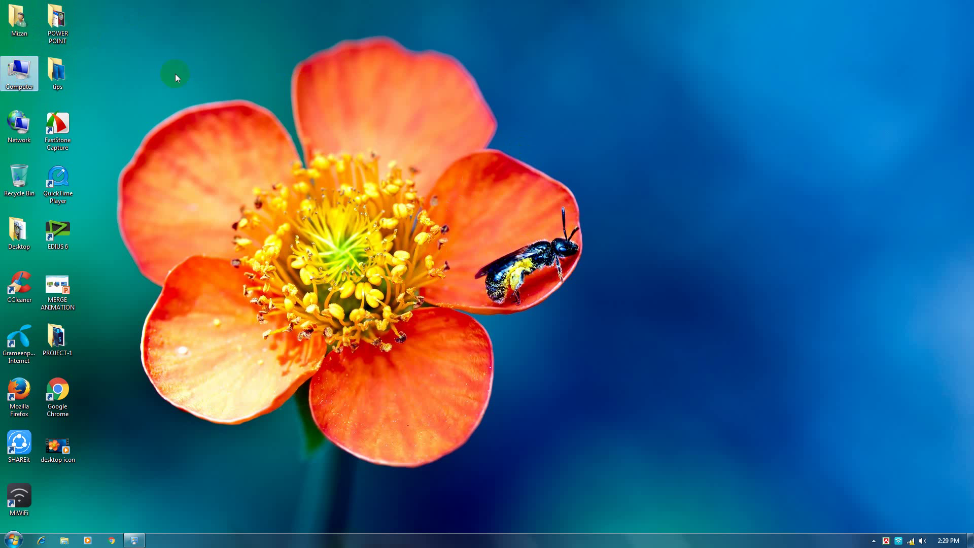
{"action": "left_click", "coordinate": [23, 120]}
{"action": "key", "text": "shift+Right"}
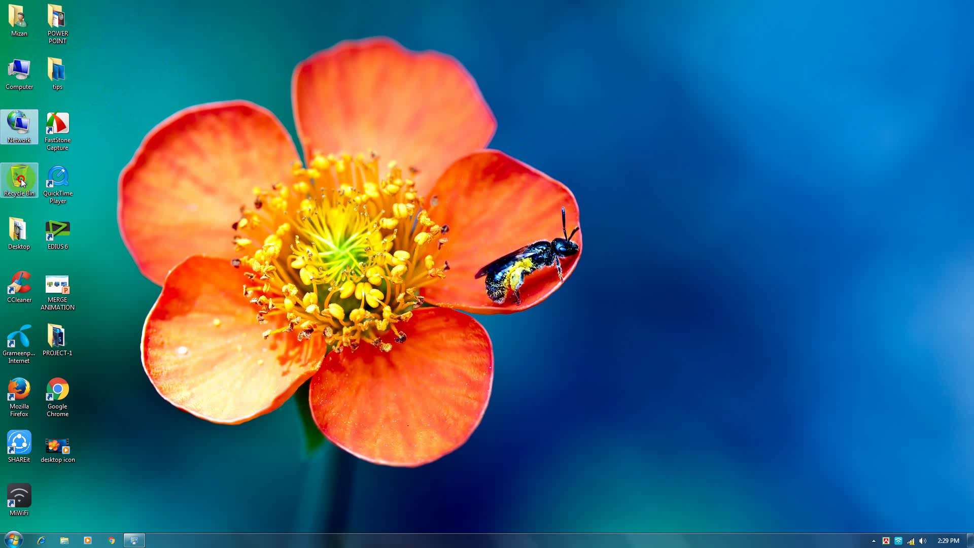
{"action": "left_click", "coordinate": [25, 170]}
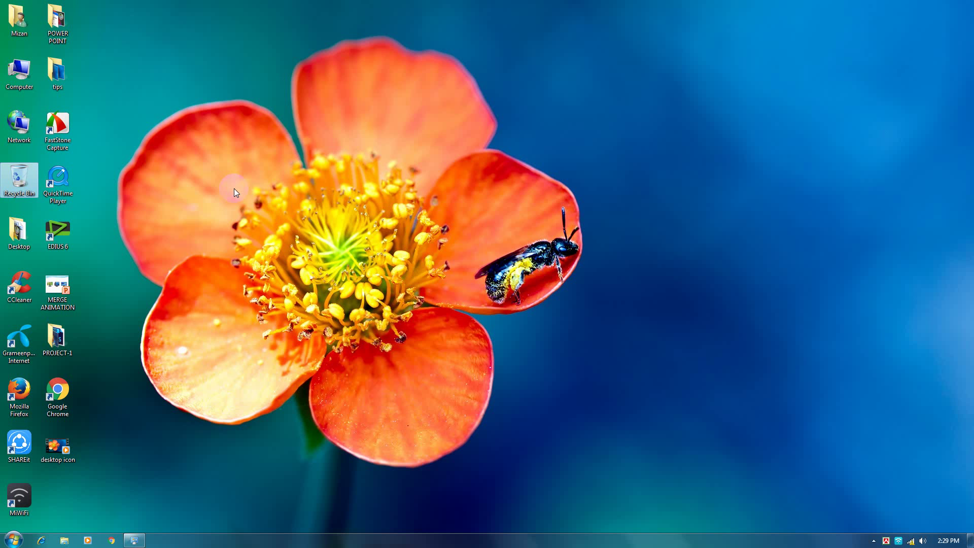
Refresh the desktop twice.
{"action": "right_click", "coordinate": [341, 132]}
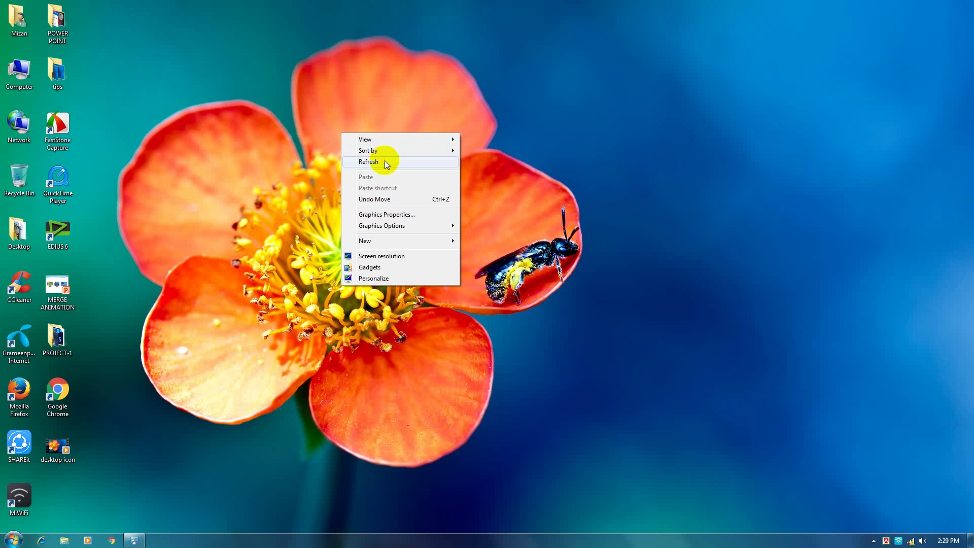
{"action": "left_click", "coordinate": [385, 161]}
{"action": "right_click", "coordinate": [348, 118]}
{"action": "left_click", "coordinate": [373, 148]}
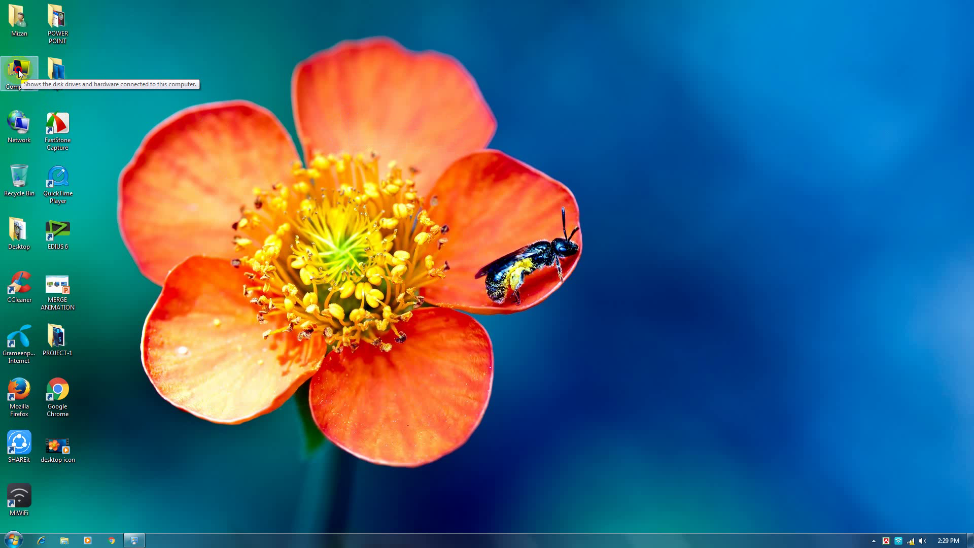
Delete the Computer icon from the desktop.
{"action": "left_click_drag", "start_coordinate": [13, 51], "coordinate": [84, 70]}
{"action": "left_click", "coordinate": [21, 72]}
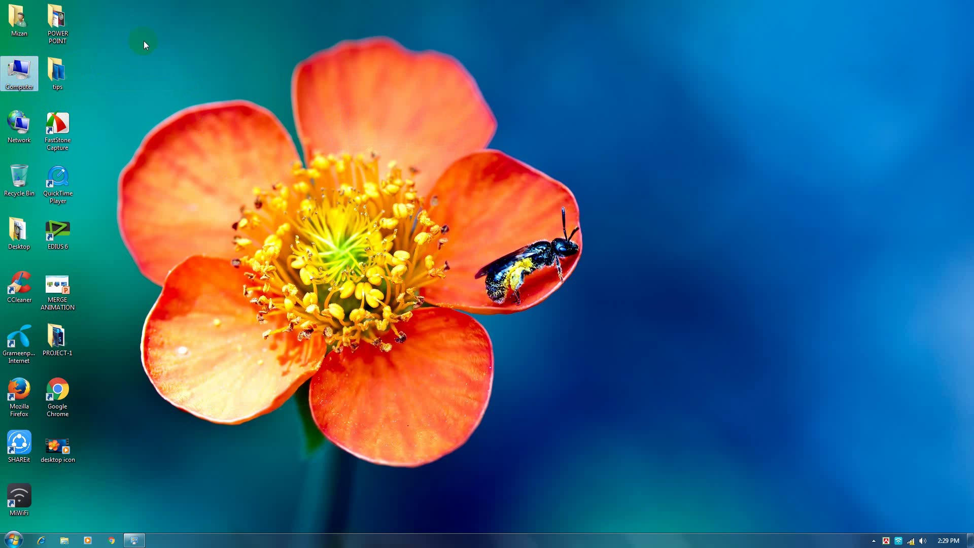
{"action": "left_click", "coordinate": [36, 64]}
{"action": "key", "text": "Delete"}
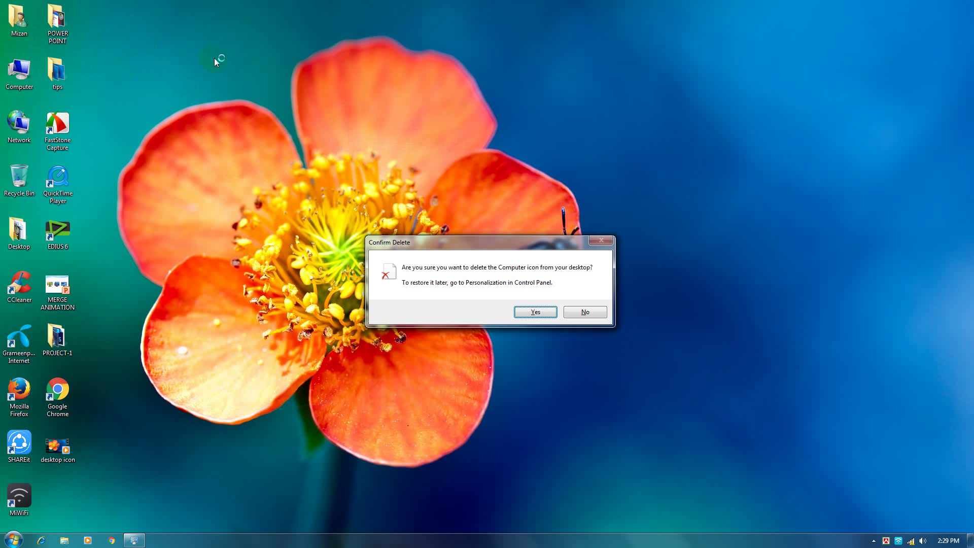
{"action": "left_click", "coordinate": [527, 311]}
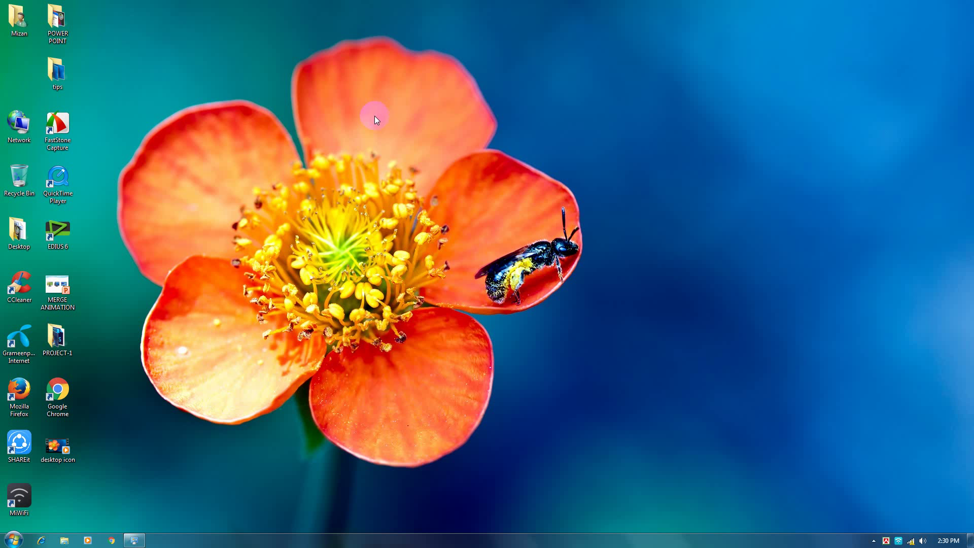
Open the desktop icon settings from the Personalization window and enable the Computer icon.
{"action": "right_click", "coordinate": [326, 83]}
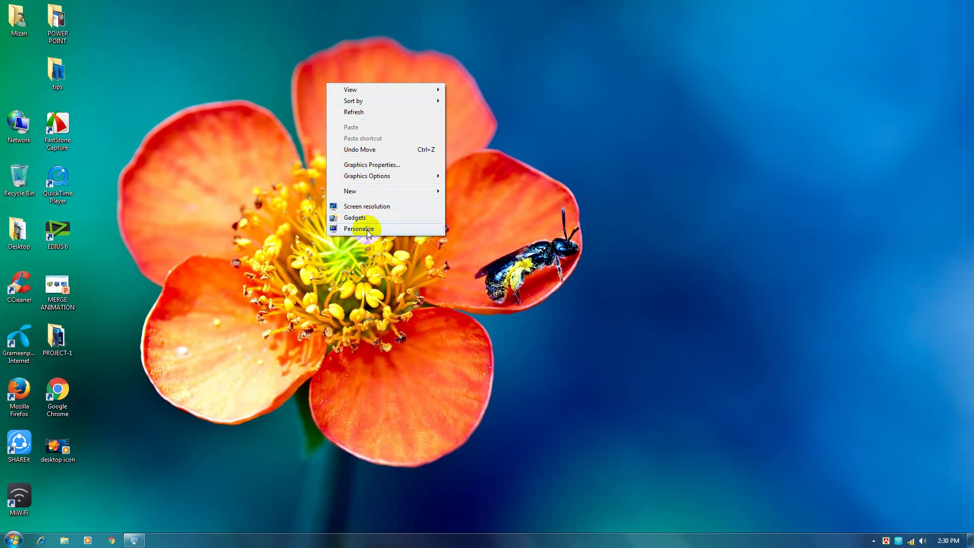
{"action": "left_click", "coordinate": [387, 230]}
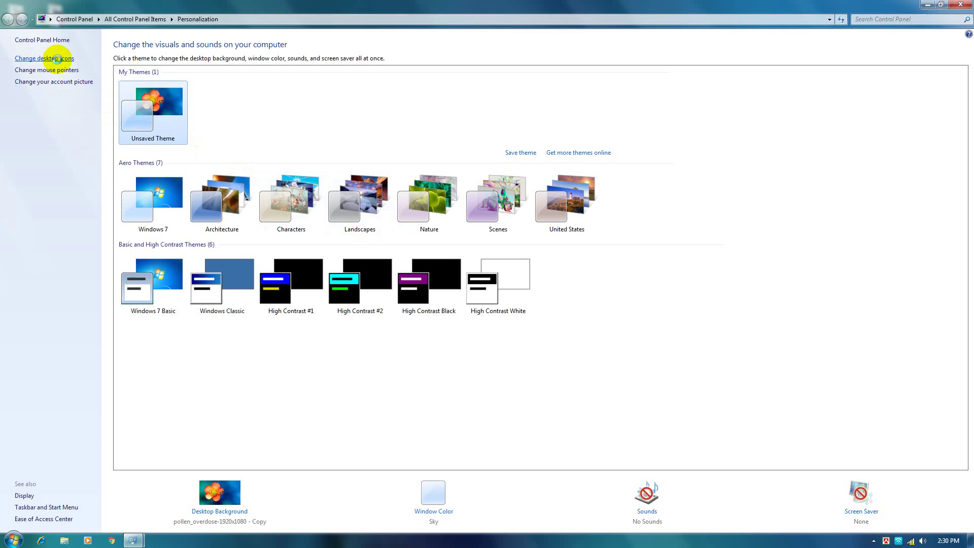
{"action": "left_click", "coordinate": [57, 59]}
{"action": "left_click_drag", "start_coordinate": [114, 38], "coordinate": [513, 101]}
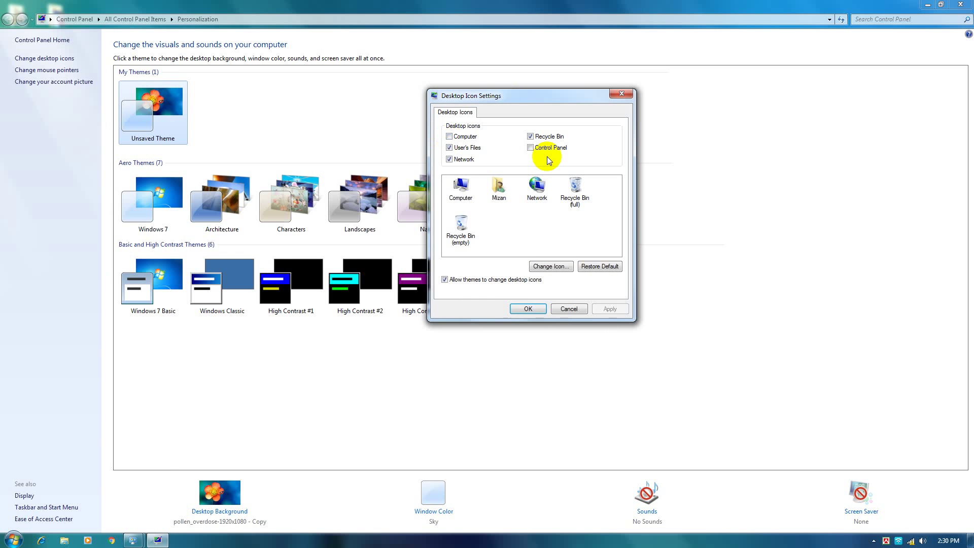
{"action": "left_click_drag", "start_coordinate": [508, 96], "coordinate": [504, 95]}
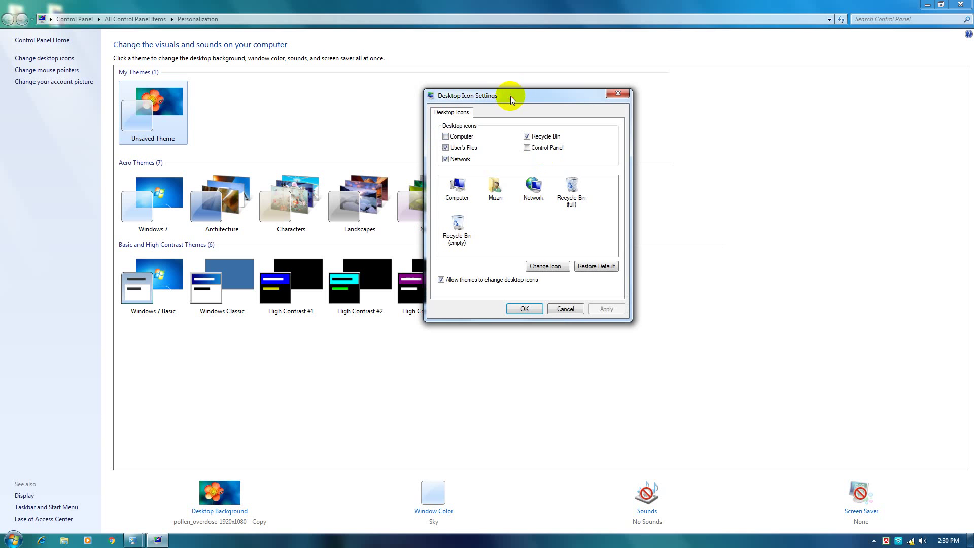
{"action": "left_click", "coordinate": [446, 136]}
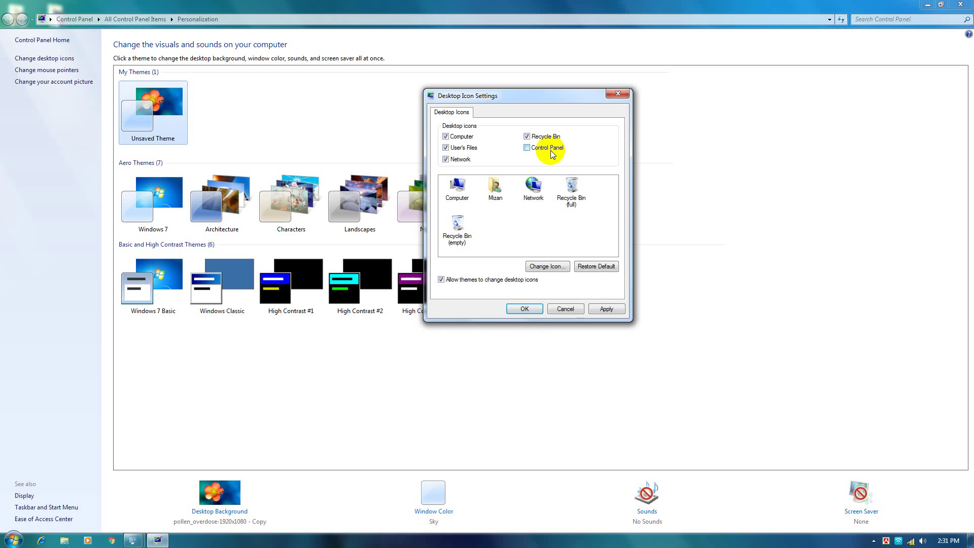
View the list of all Control Panel items in its own window, and close that window.
{"action": "left_click", "coordinate": [21, 540]}
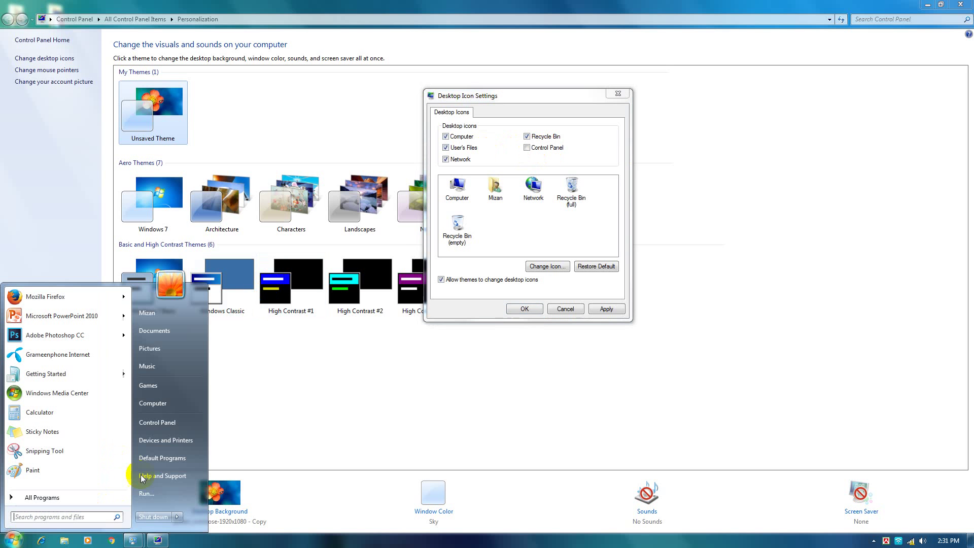
{"action": "left_click", "coordinate": [180, 424]}
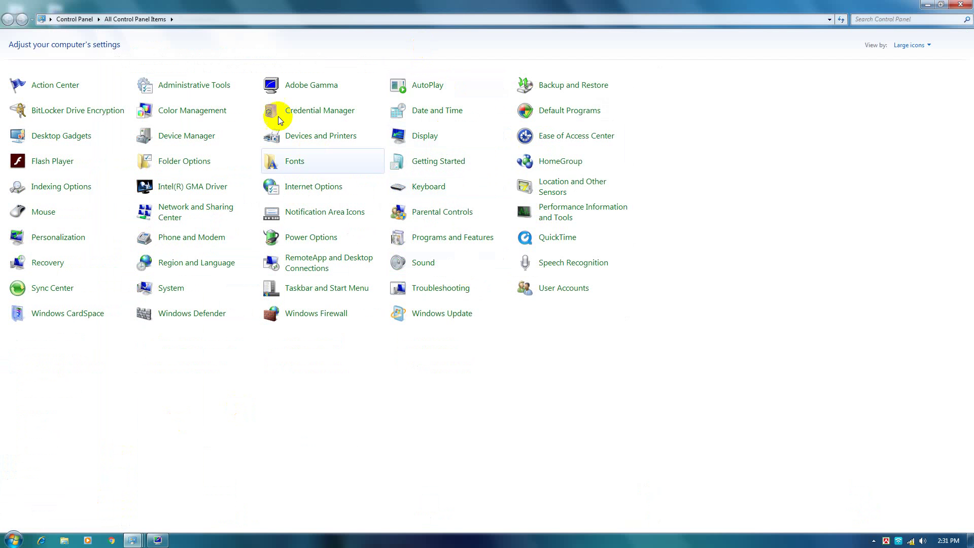
{"action": "left_click", "coordinate": [961, 4]}
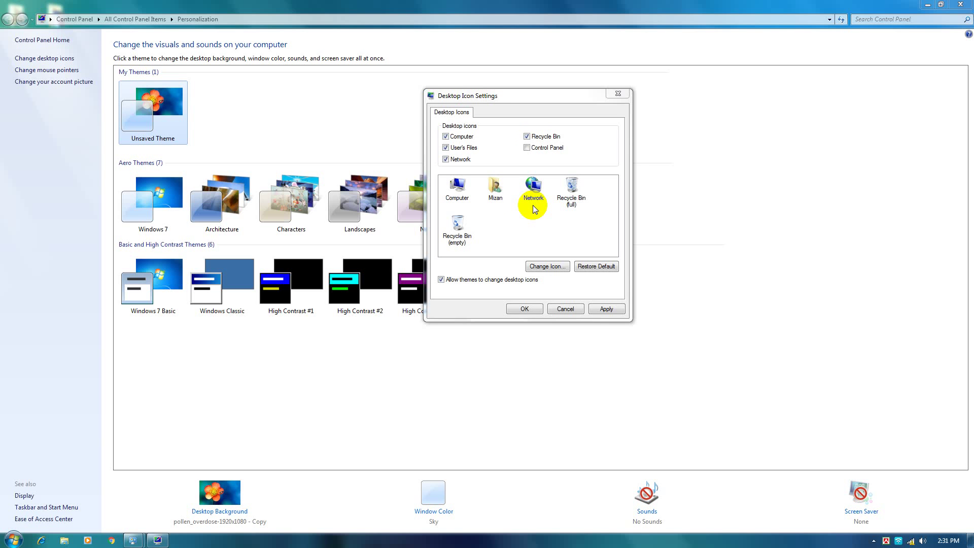
Enable the Control Panel desktop icon, apply the icon settings, and close the settings and Personalization windows.
{"action": "left_click", "coordinate": [527, 148]}
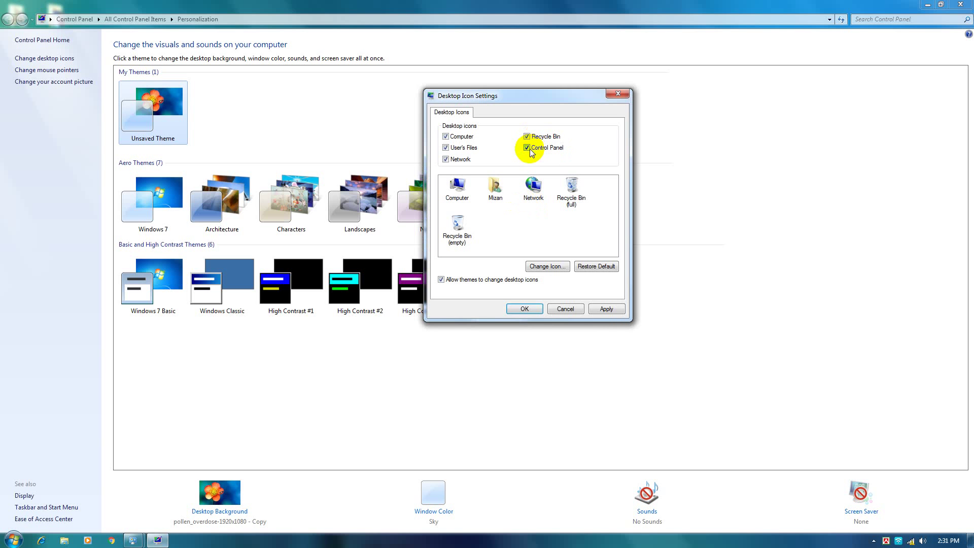
{"action": "left_click", "coordinate": [13, 540]}
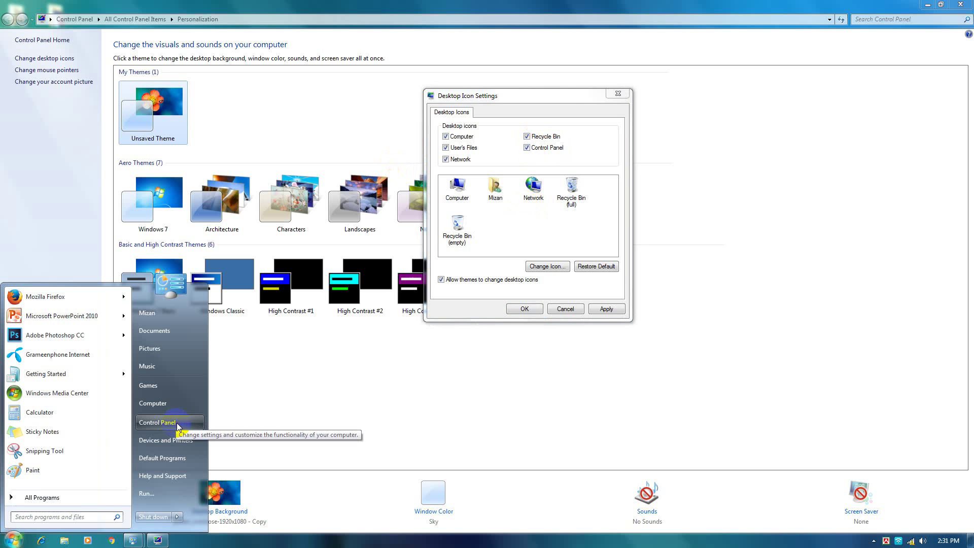
{"action": "left_click", "coordinate": [564, 96]}
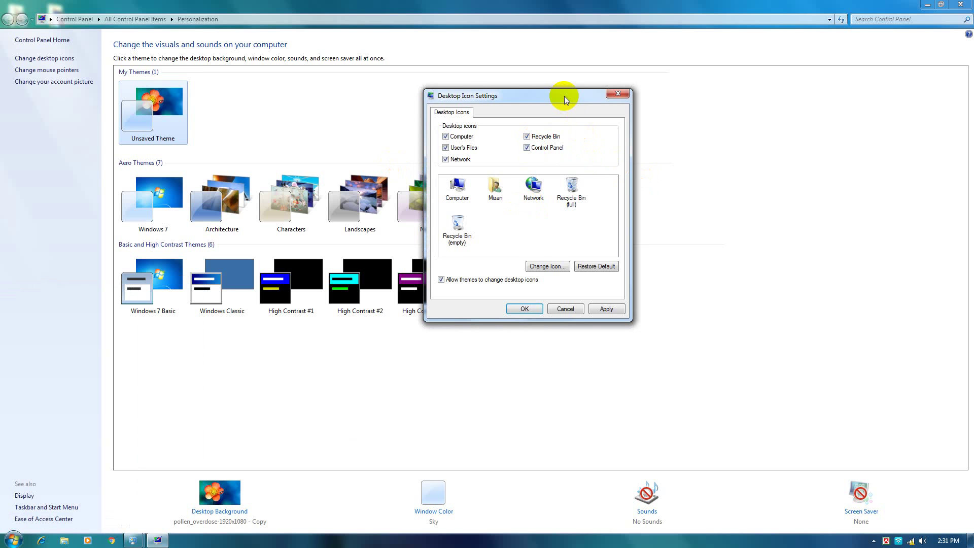
{"action": "left_click_drag", "start_coordinate": [565, 96], "coordinate": [550, 96]}
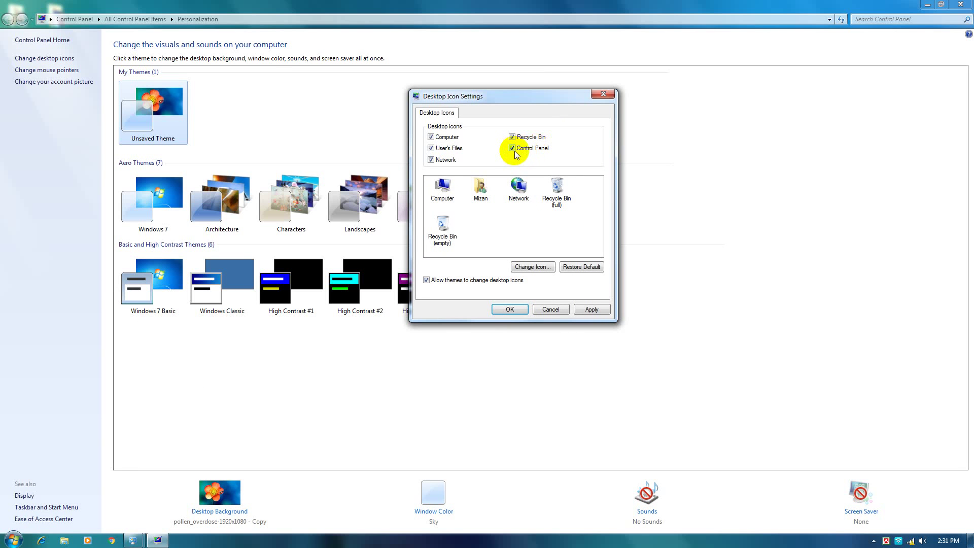
{"action": "left_click", "coordinate": [585, 311]}
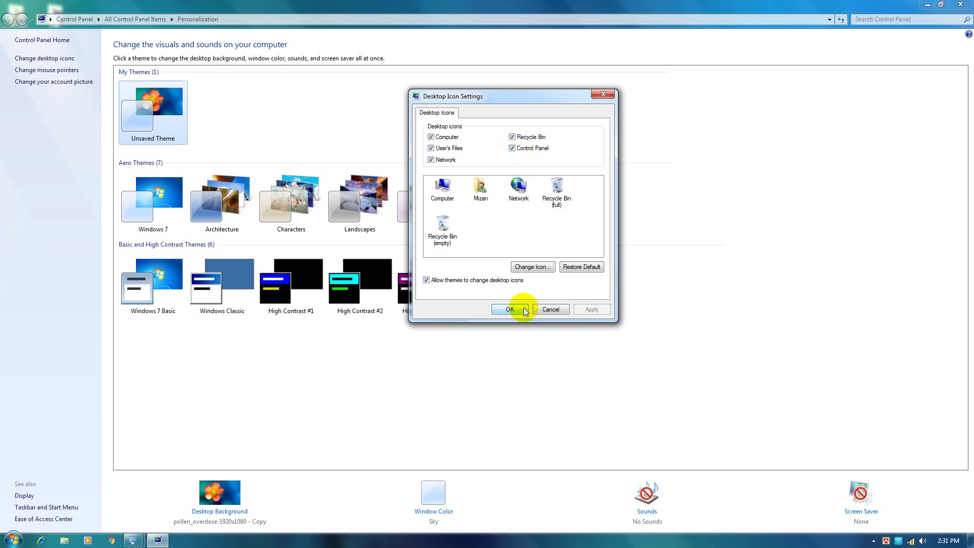
{"action": "left_click", "coordinate": [523, 309]}
{"action": "left_click", "coordinate": [961, 4]}
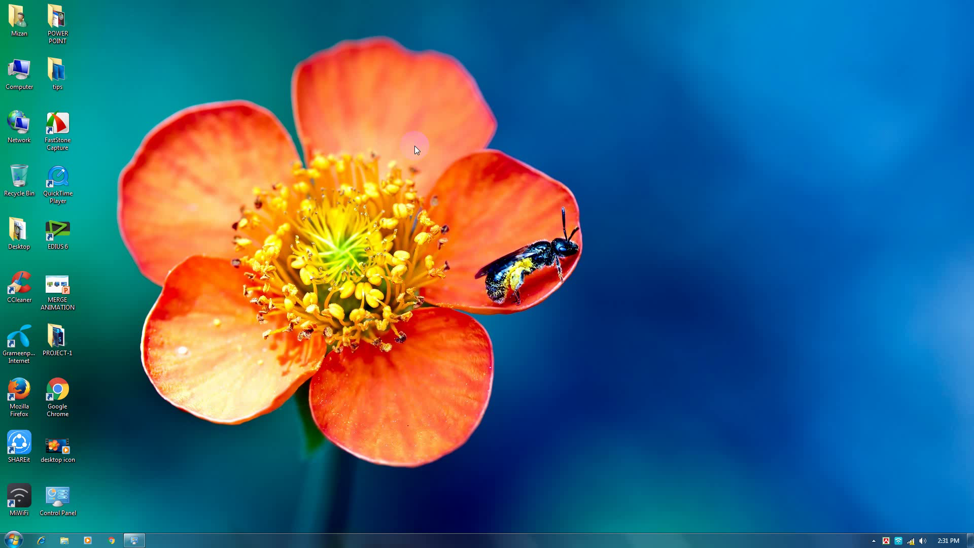
Check the desktop for the Computer and Control Panel icons, selecting each one.
{"action": "left_click", "coordinate": [27, 73]}
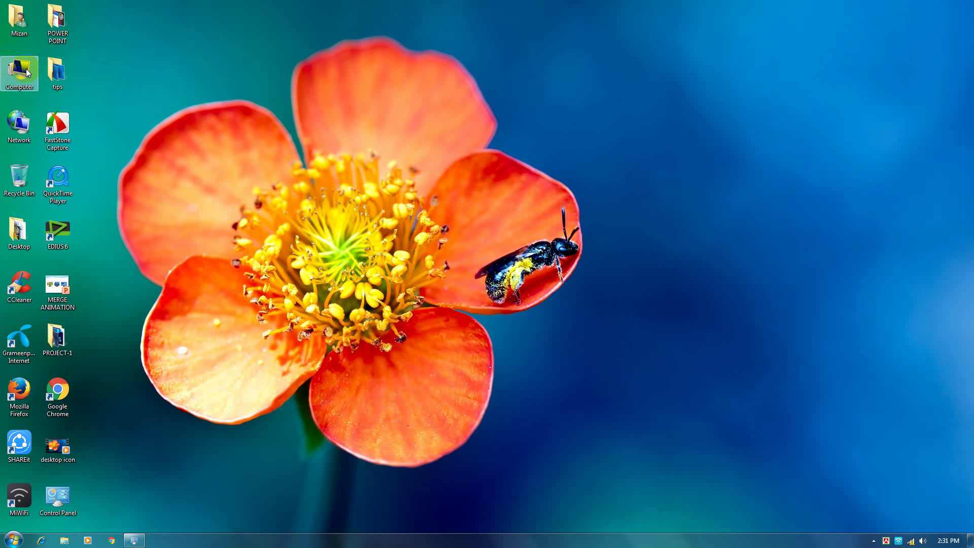
{"action": "left_click", "coordinate": [22, 71]}
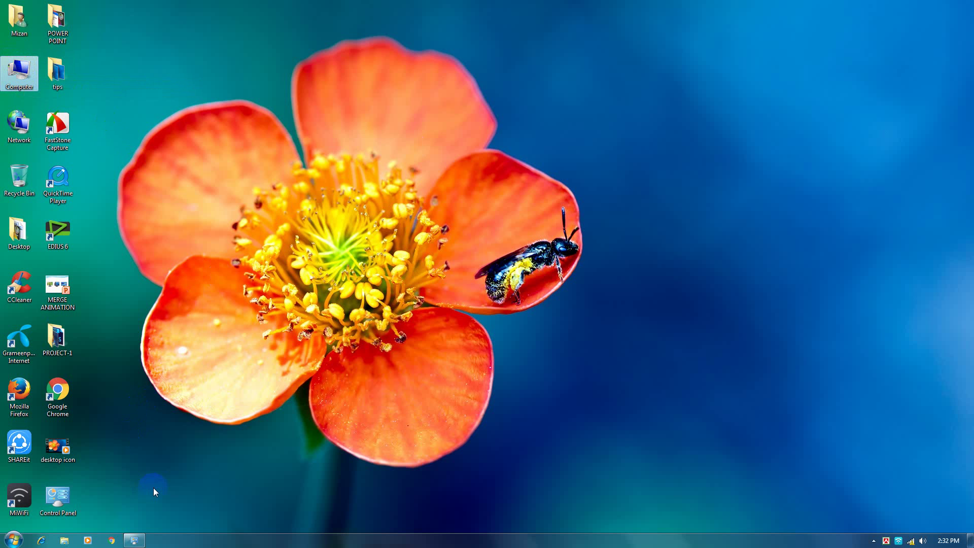
{"action": "left_click", "coordinate": [59, 499]}
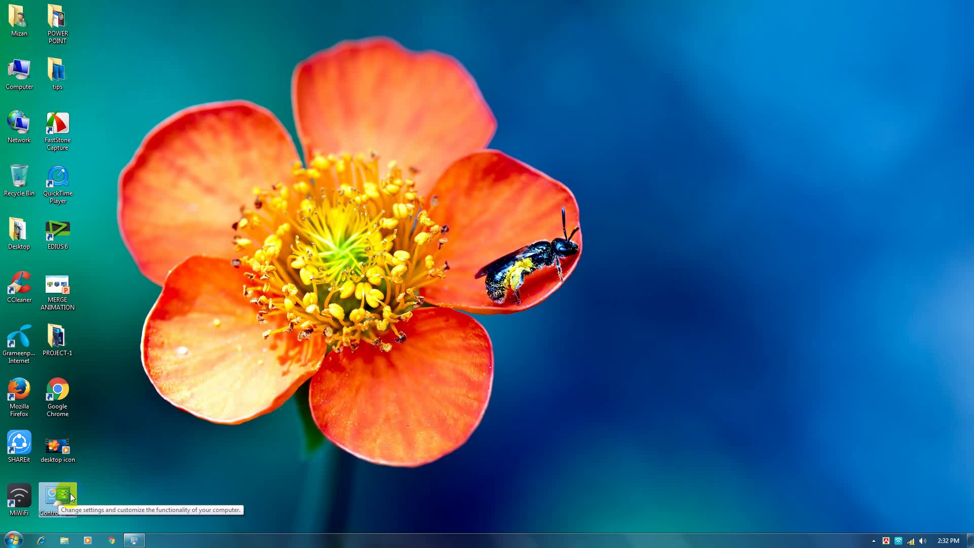